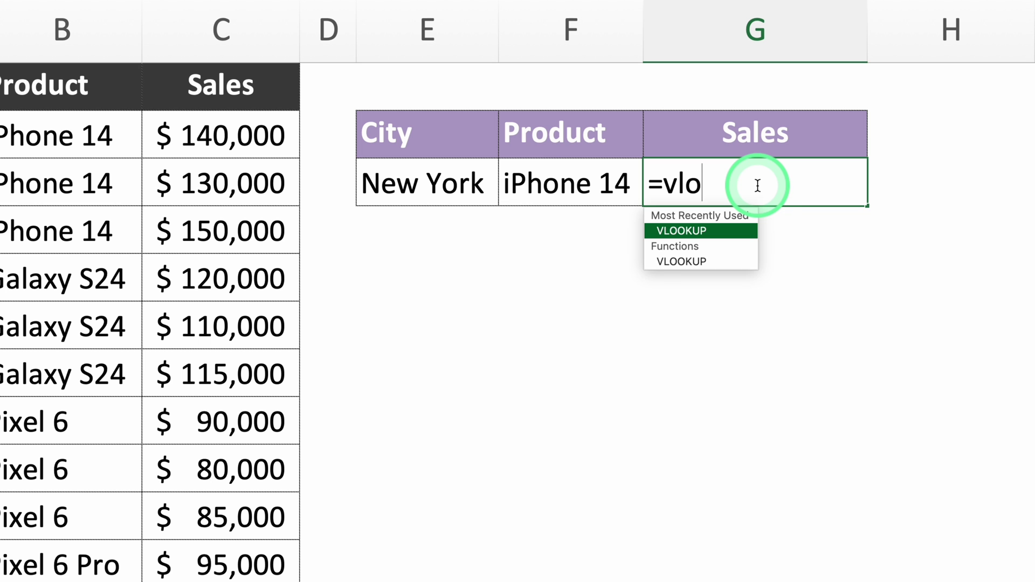
Finish the VLOOKUP formula with its closing parenthesis and enter it.
key("Tab")
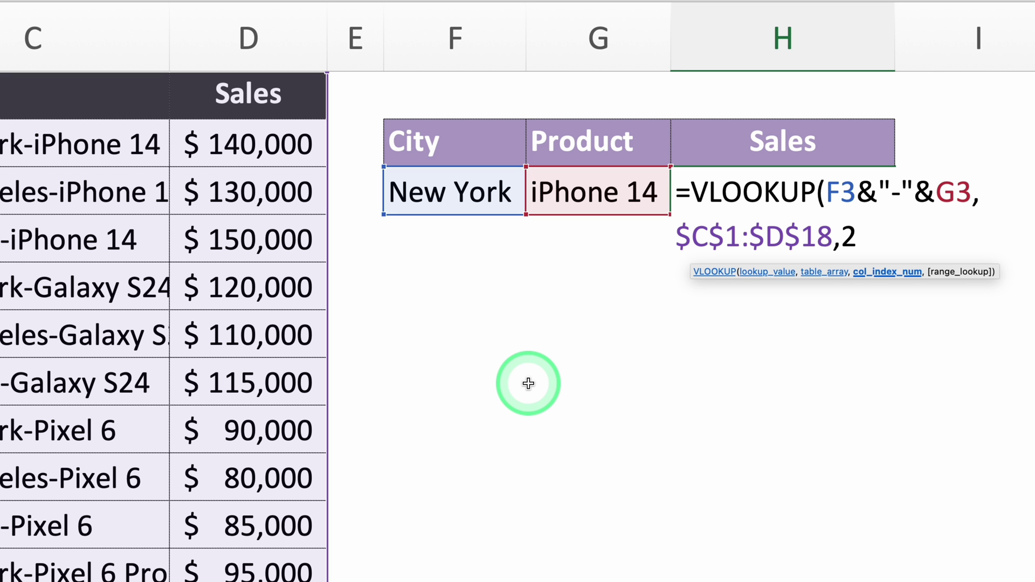
type(",false")
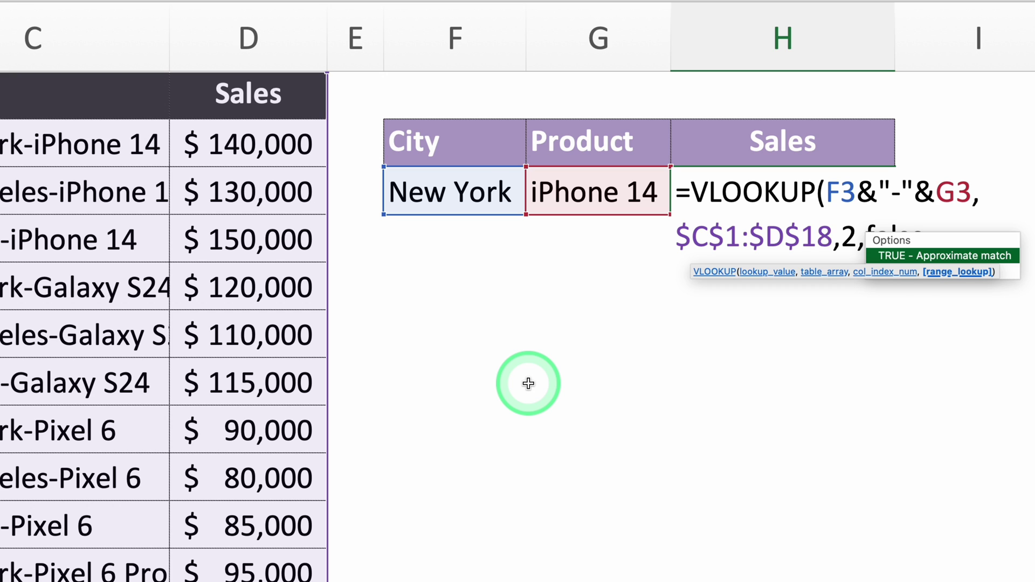
type(")")
key("Return")
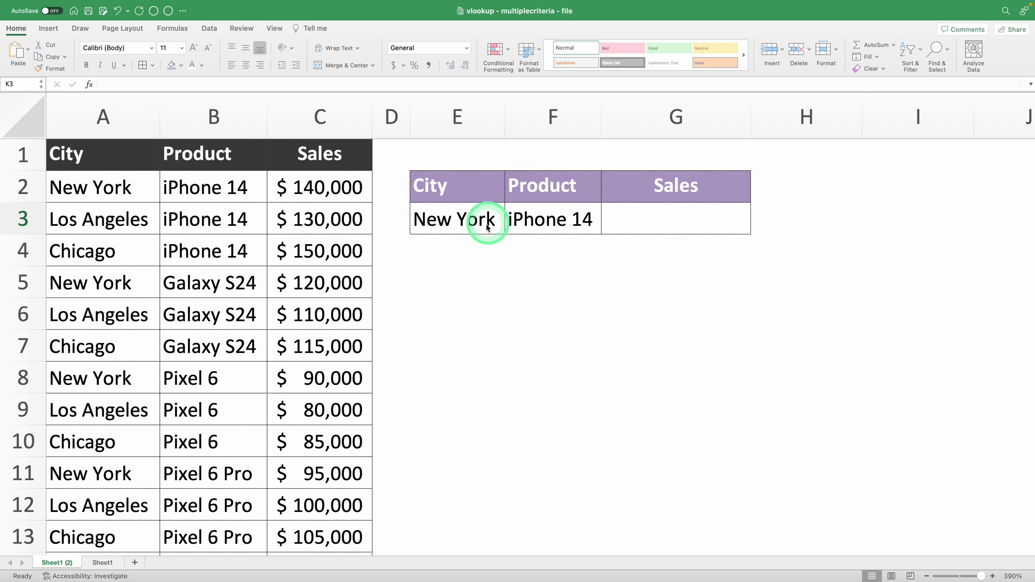
Discard the VLOOKUP started in Sales result cell G3, leaving it empty.
left_click(679, 222)
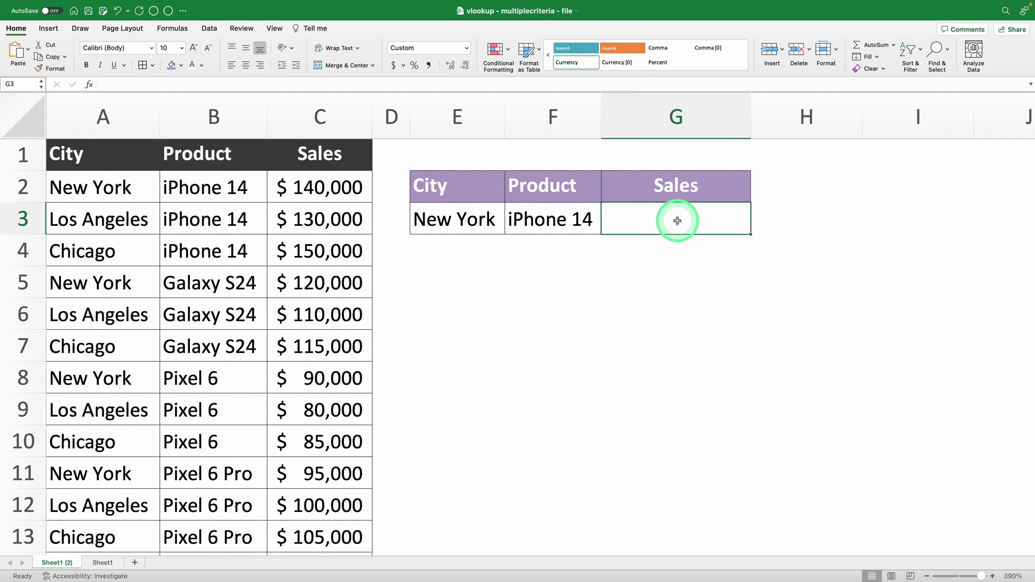
type("=vlo")
key("Tab")
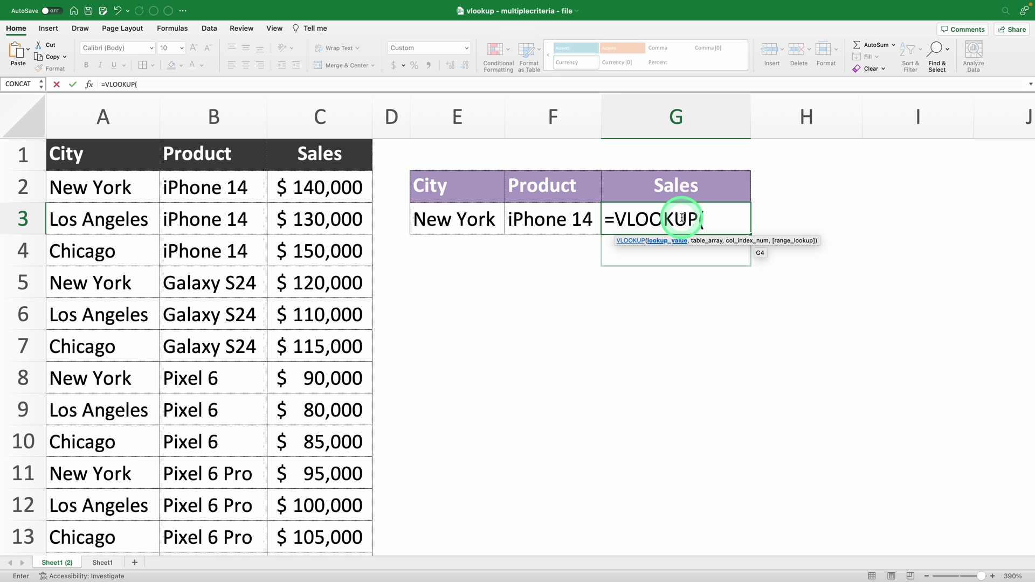
double_click(682, 218)
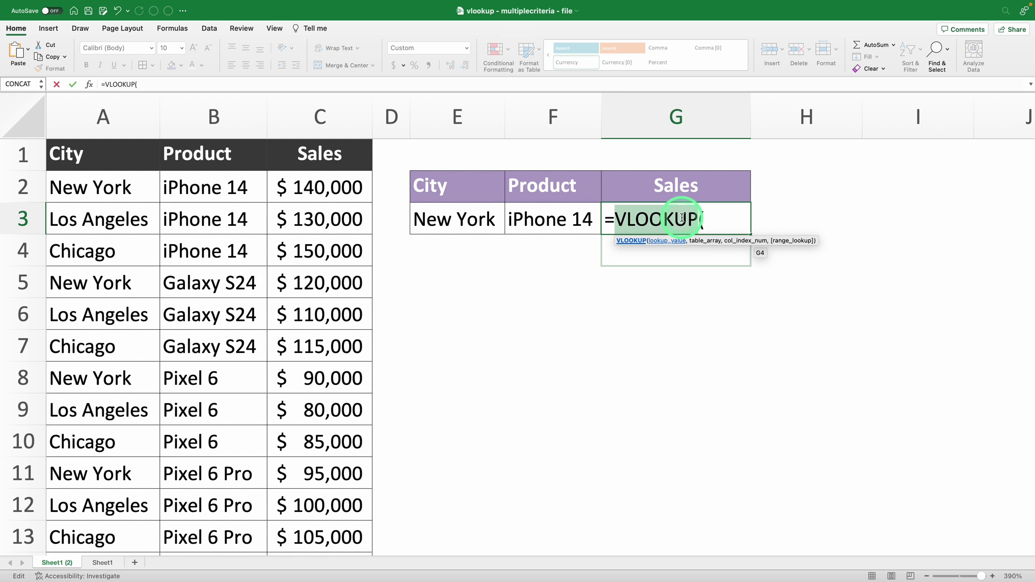
key("BackSpace")
key("BackSpace")
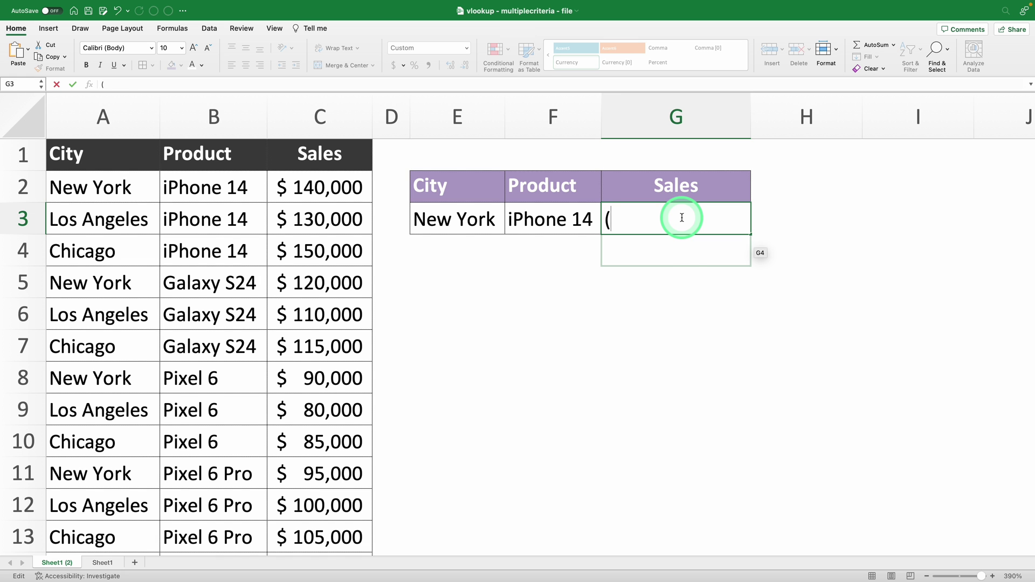
key("Return")
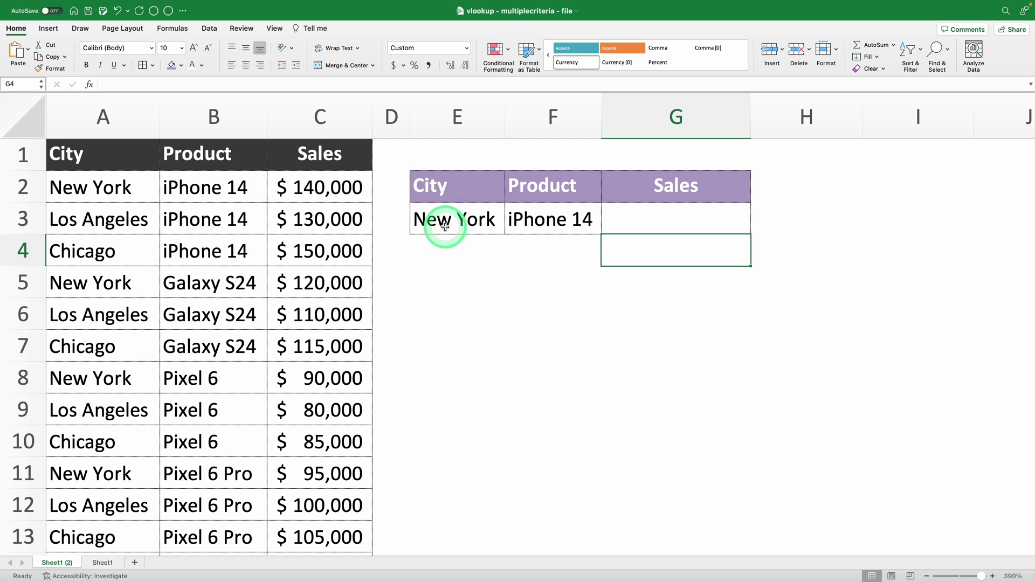
Insert a blank column before Sales and title it 'Helper' in C1.
left_click(331, 119)
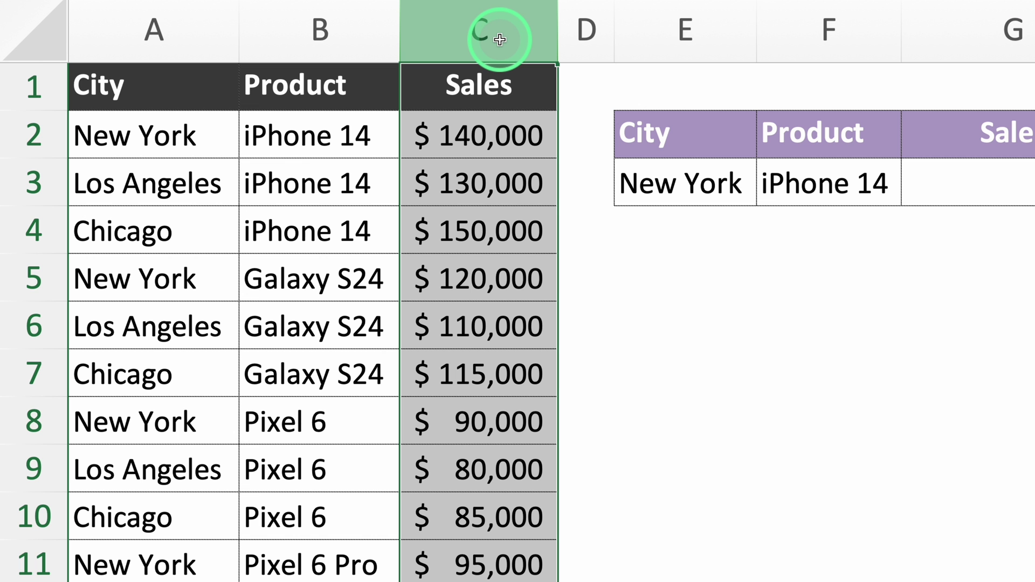
right_click(500, 39)
left_click(533, 128)
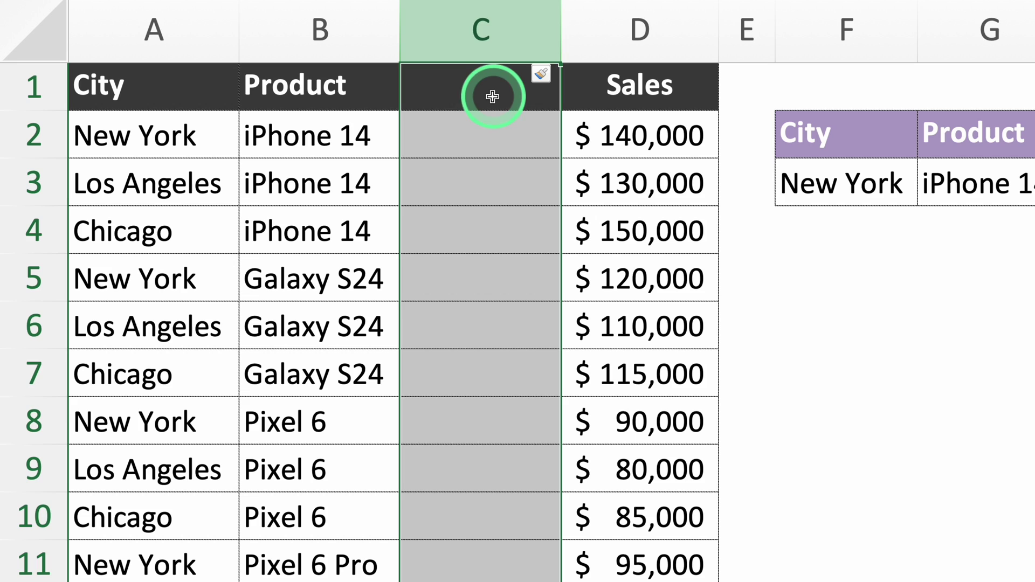
left_click(479, 93)
type("Help")
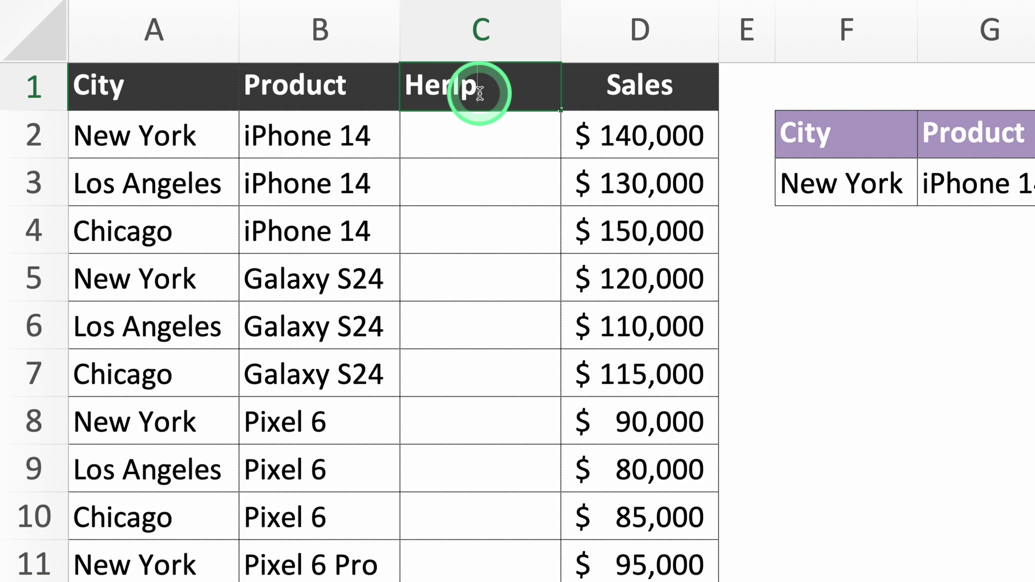
key("BackSpace")
key("BackSpace")
type("lper")
key("Return")
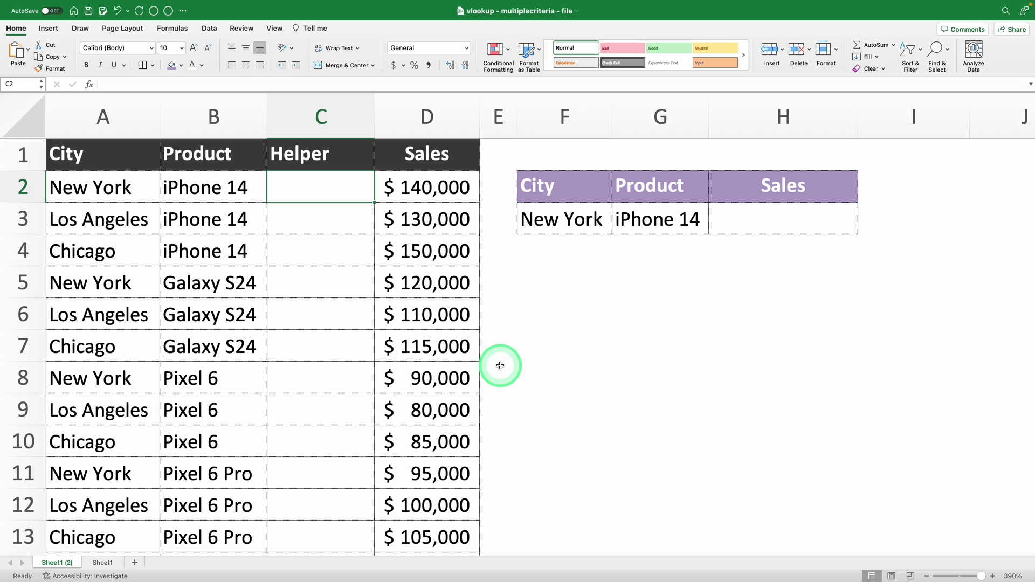
Enter =A2&"-"&B2 in C2, AutoFit column C and fill it down every row.
type("=")
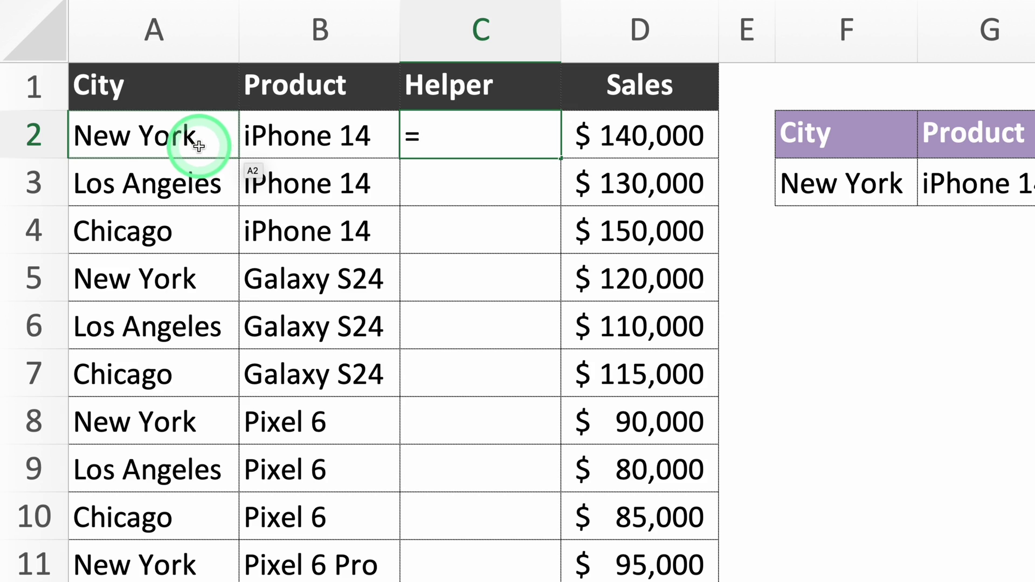
left_click(198, 146)
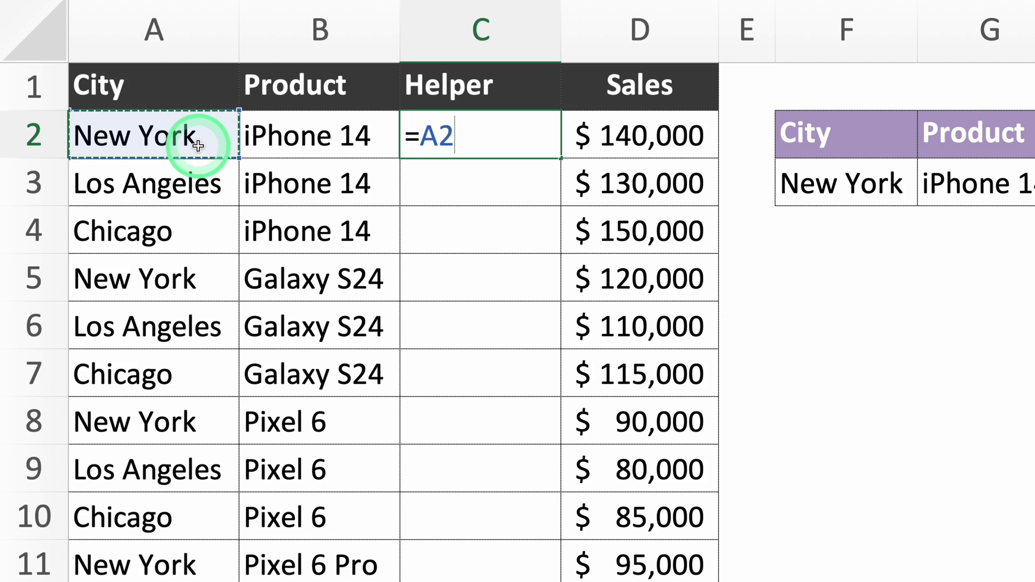
type("&\"-\"")
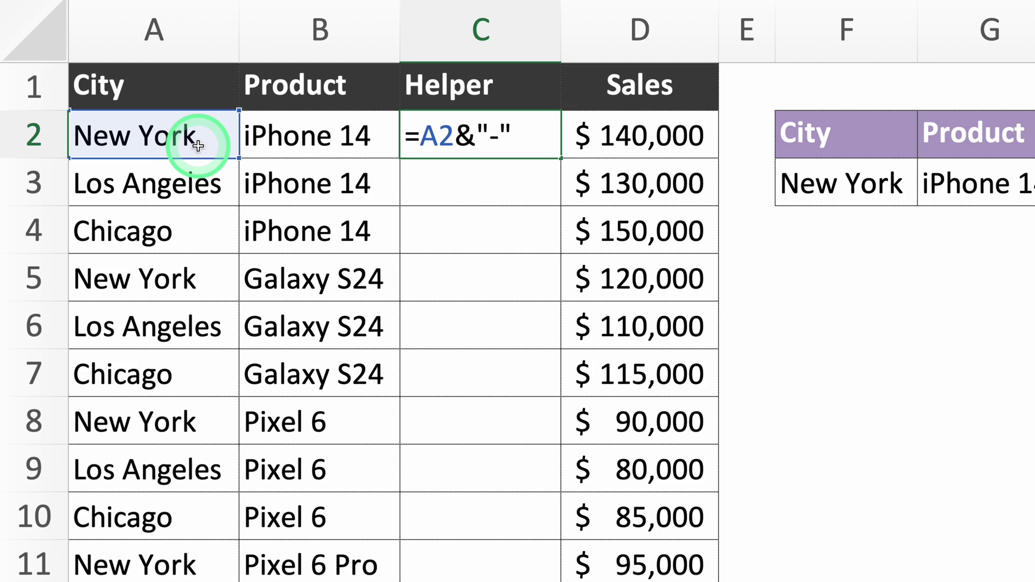
type("&")
left_click(274, 137)
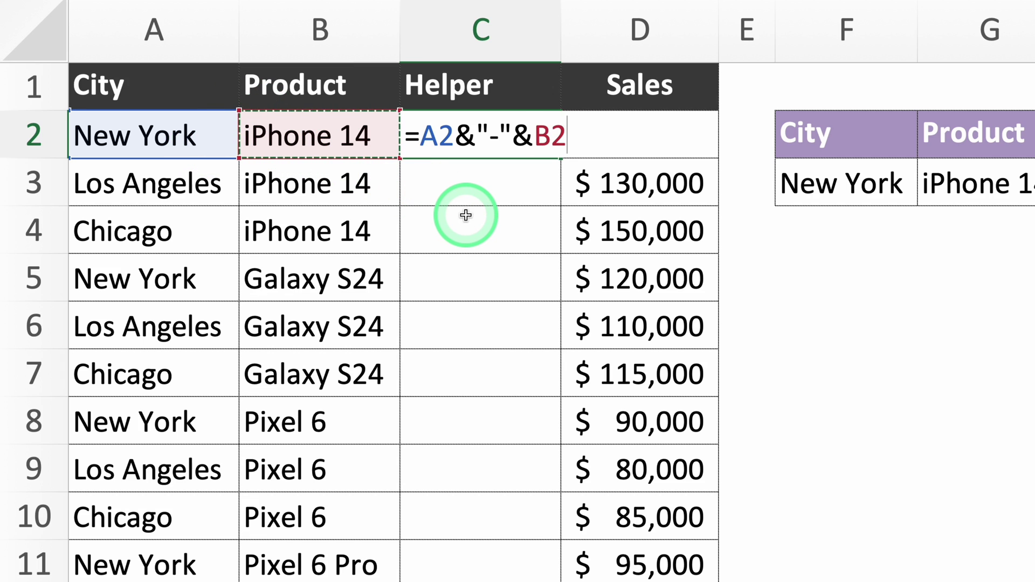
key("Return")
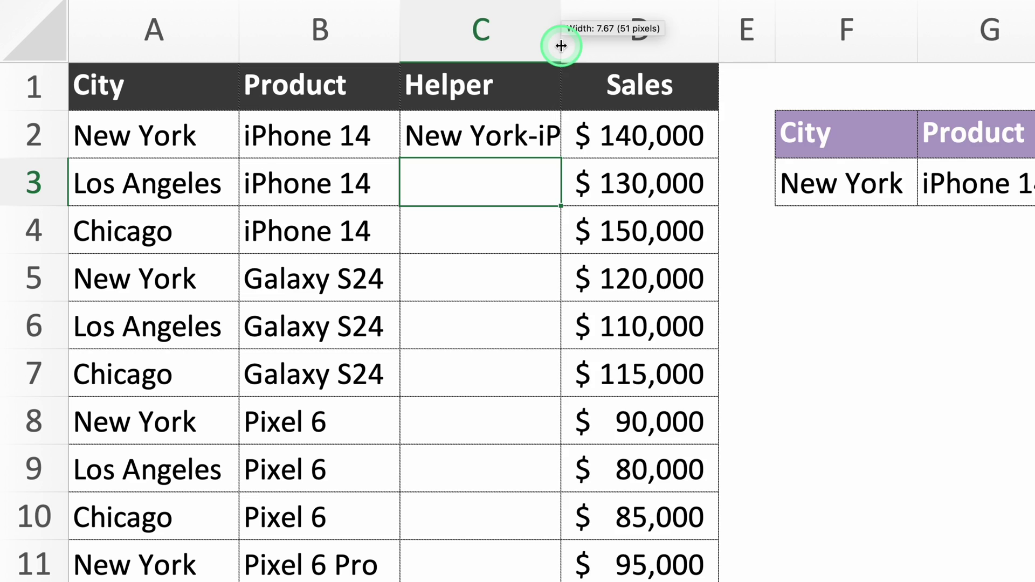
double_click(561, 46)
left_click(589, 131)
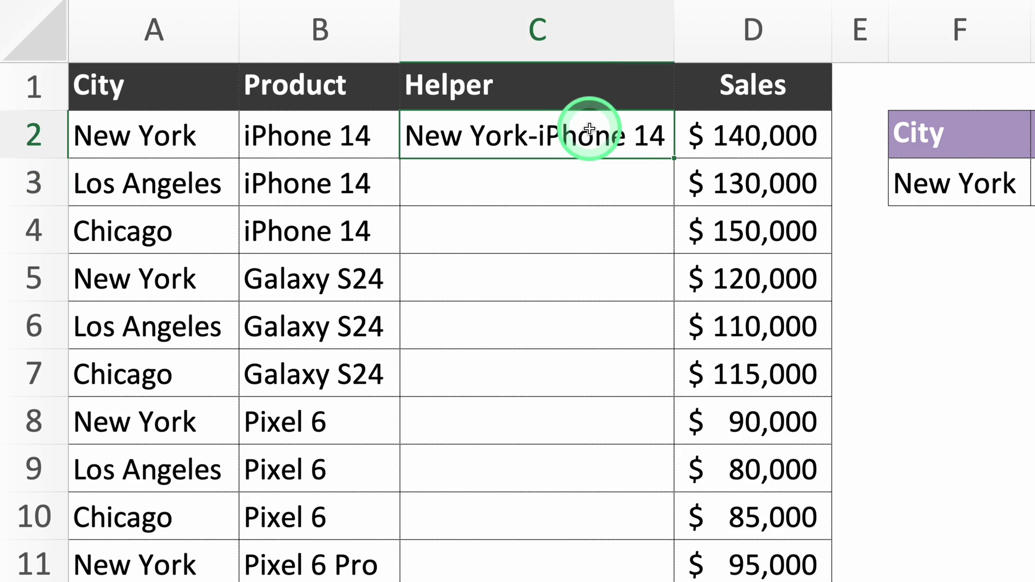
double_click(675, 159)
left_click(754, 278)
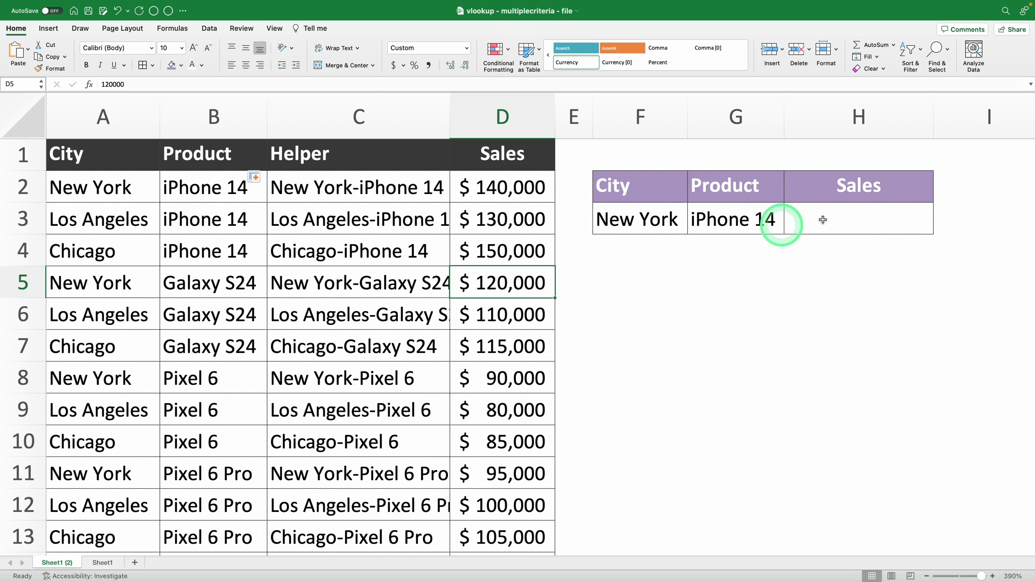
Start a VLOOKUP in H3 with the lookup value F3&"-"&G3.
left_click(853, 214)
type("=vl")
key("Tab")
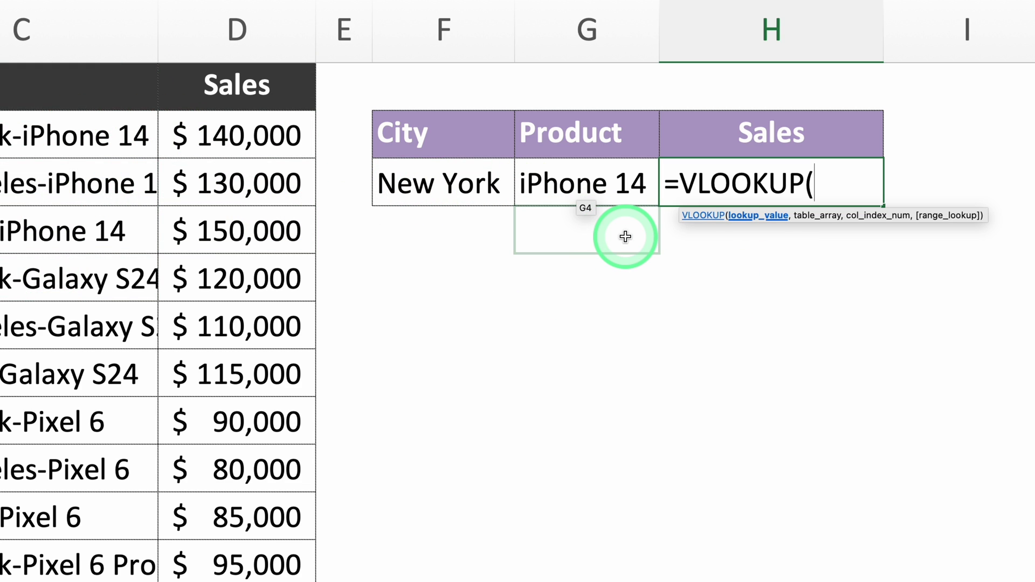
left_click(469, 184)
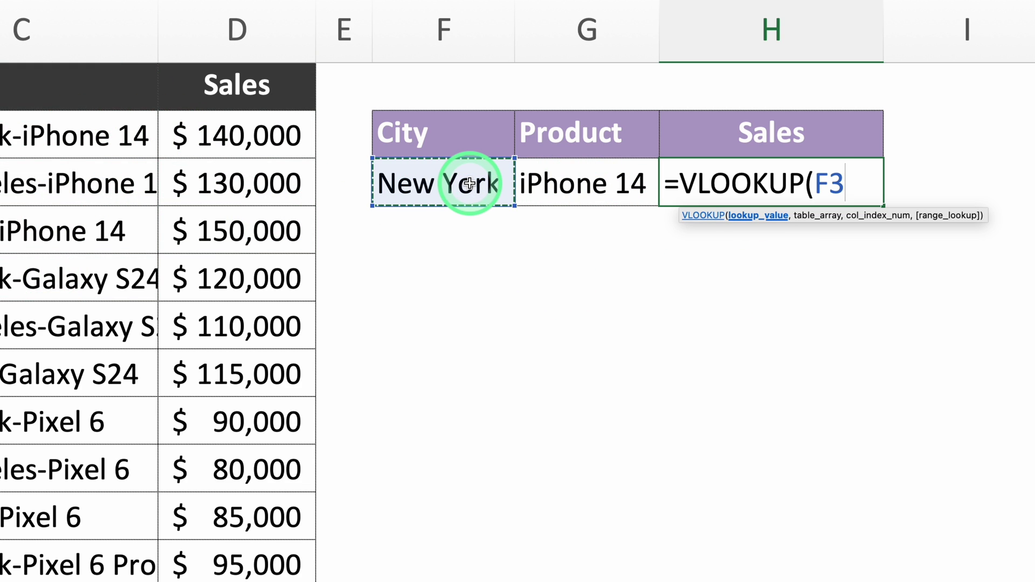
type("&")
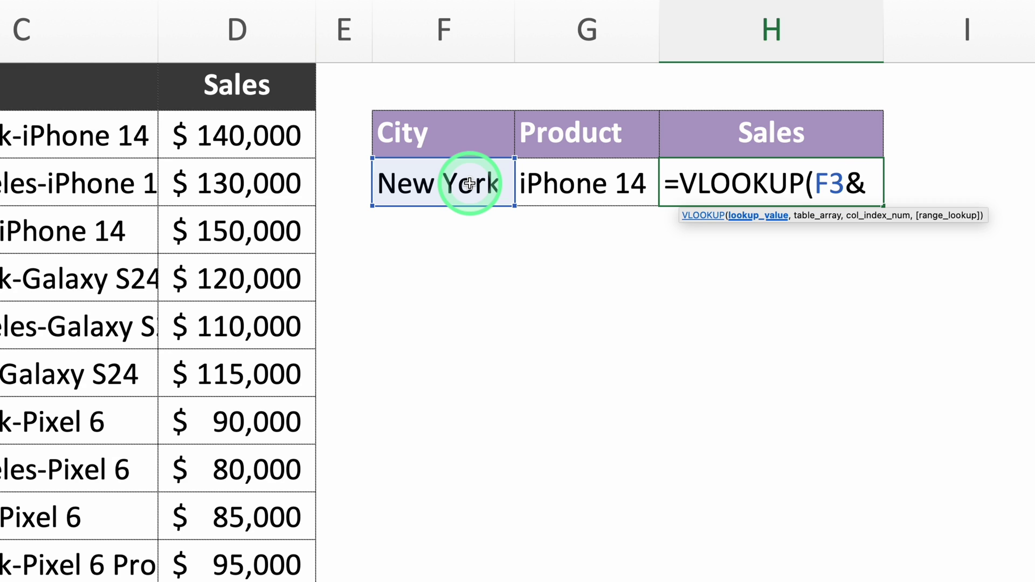
type("\"-\"")
type("&")
left_click(575, 184)
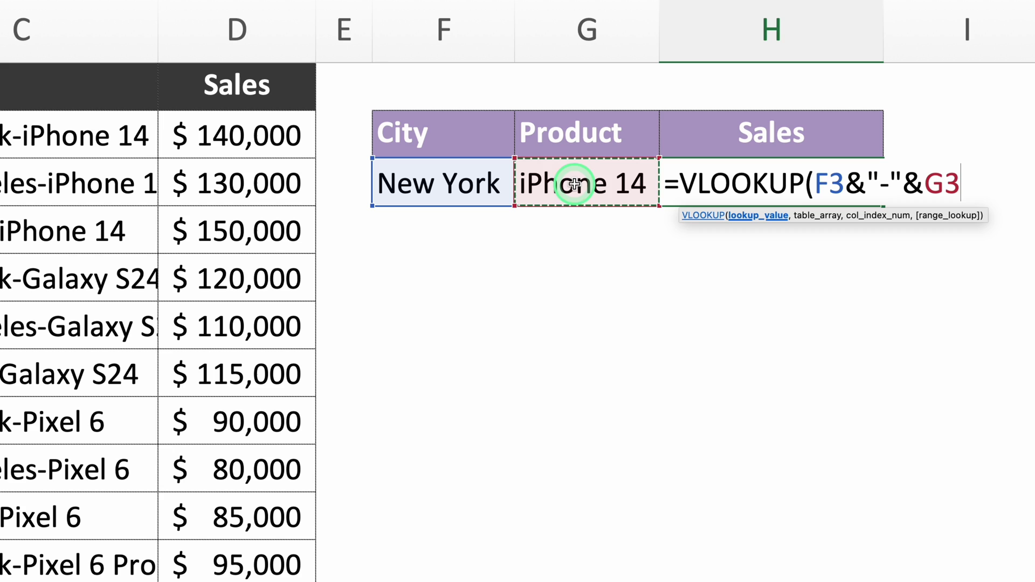
type(",")
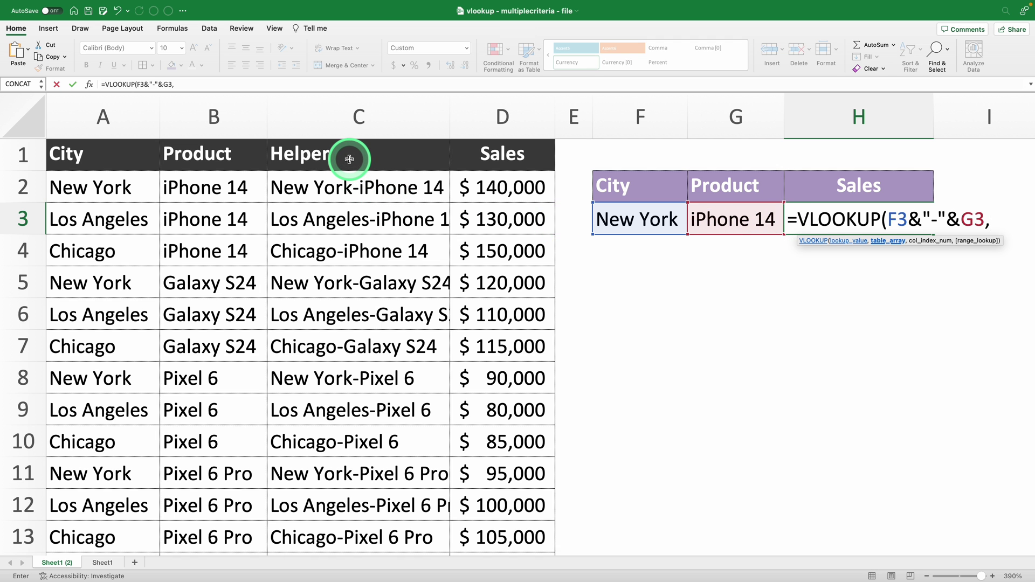
Complete it with table $C$1:$D$18, column 2 and FALSE, returning $140,000.
left_click(350, 159)
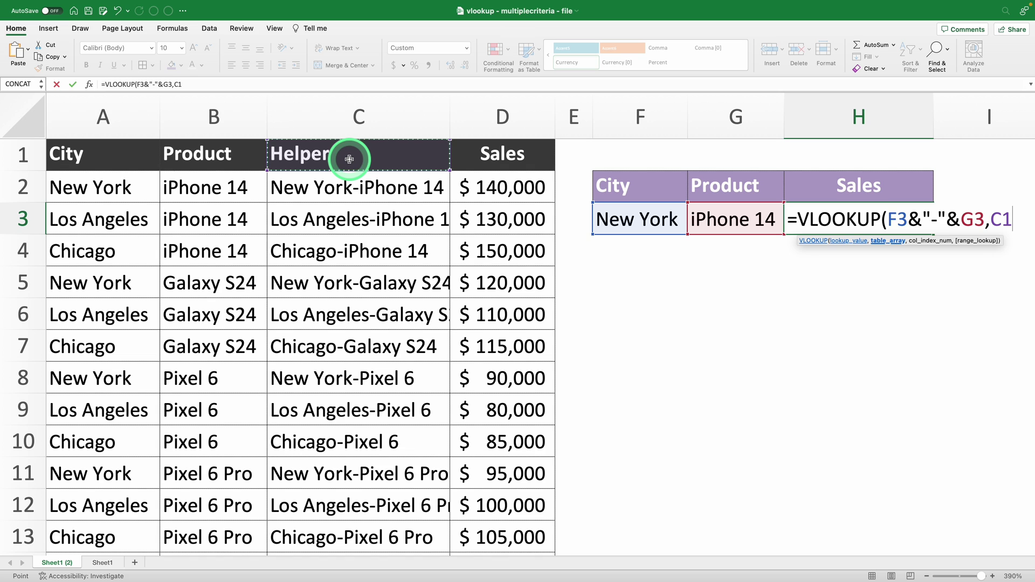
key("ctrl+shift+Right")
key("ctrl+shift+Down")
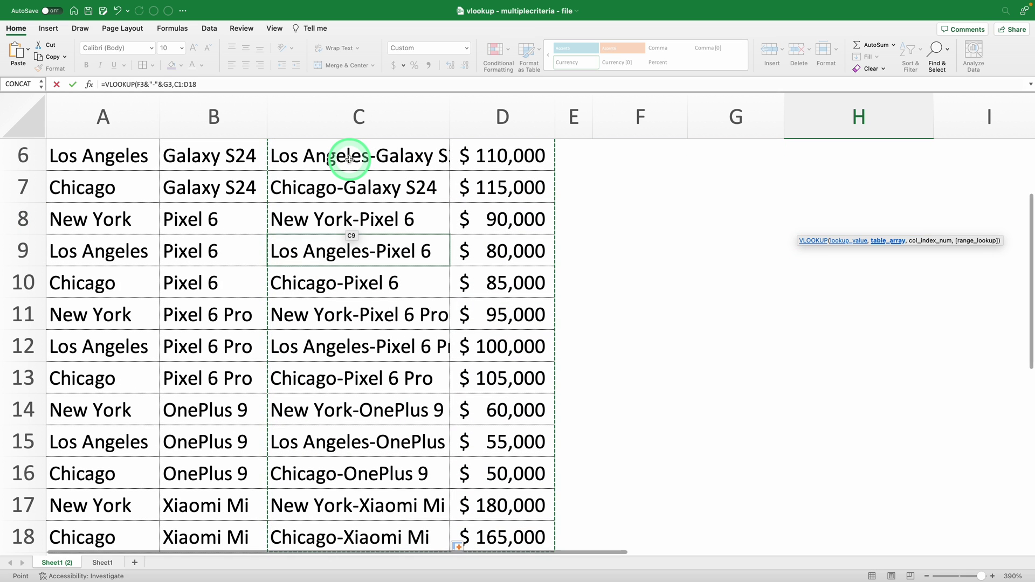
key("F4")
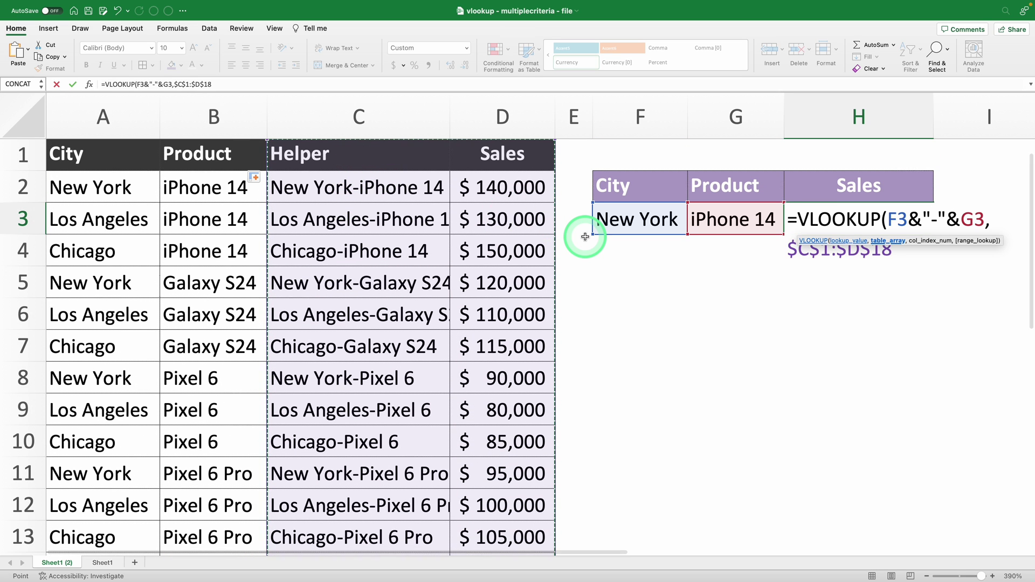
type(",2")
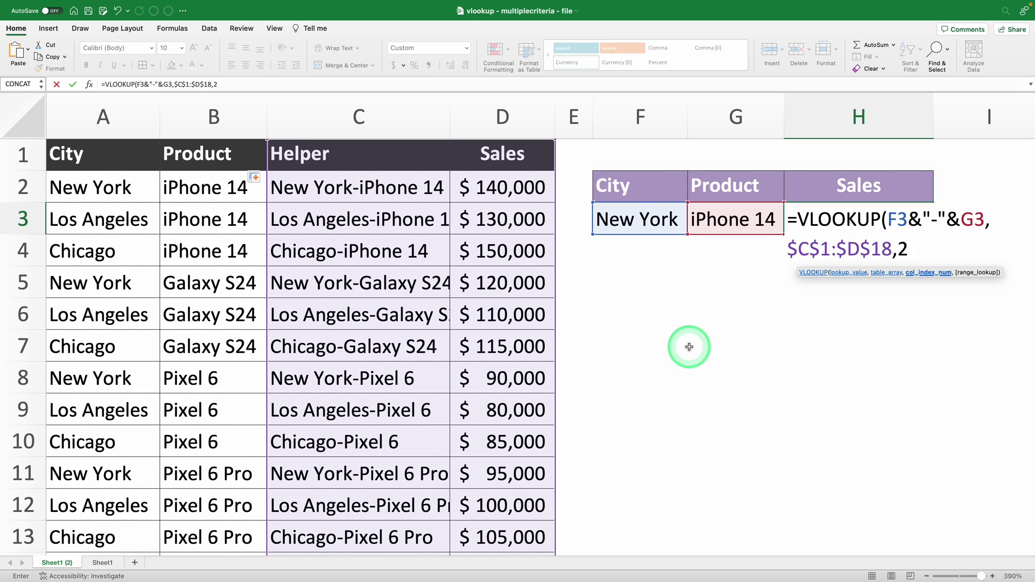
type(",false")
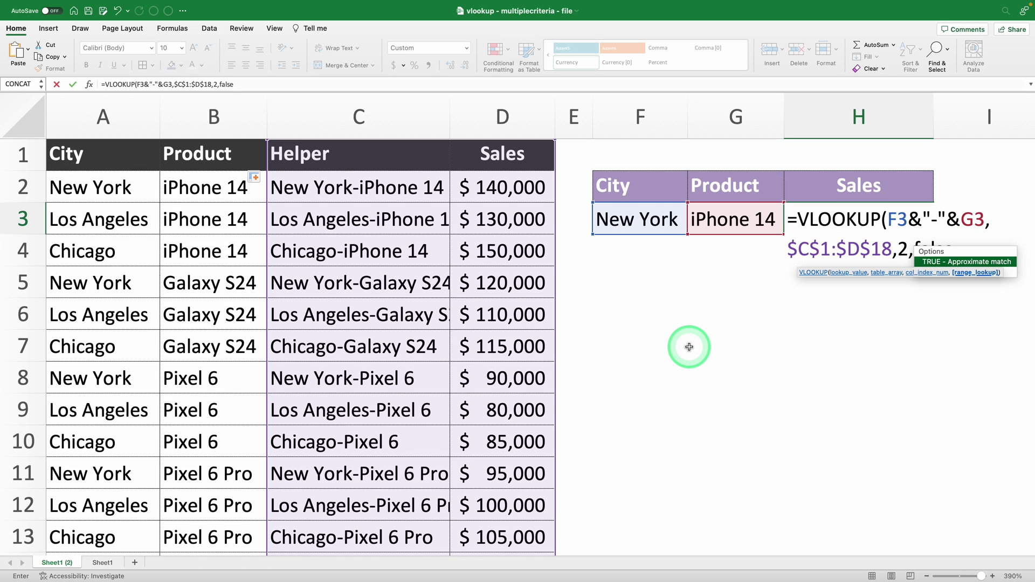
type(")")
key("Return")
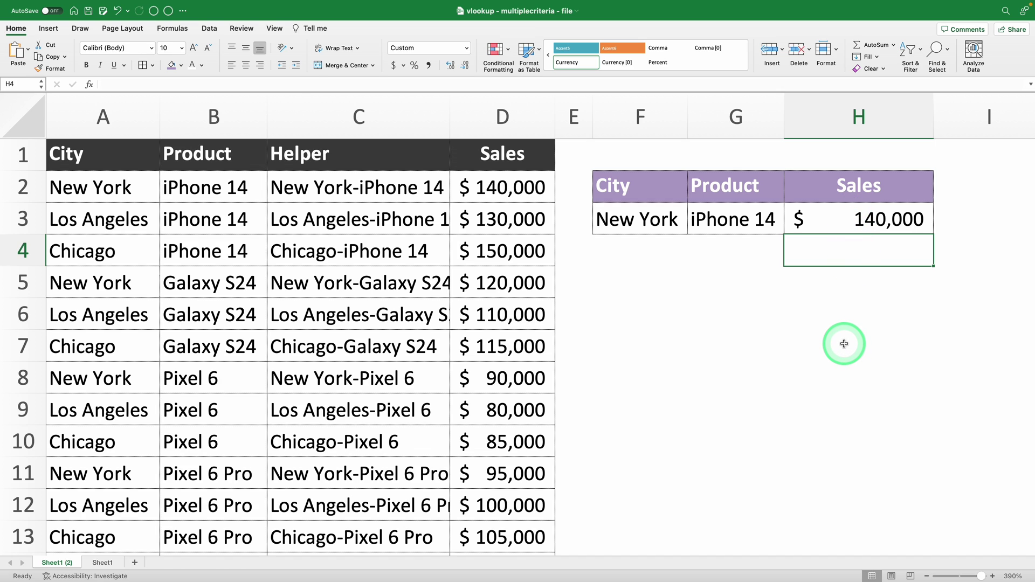
Delete Helper column C and clear the #N/A result in the Sales cell.
left_click(404, 119)
right_click(403, 124)
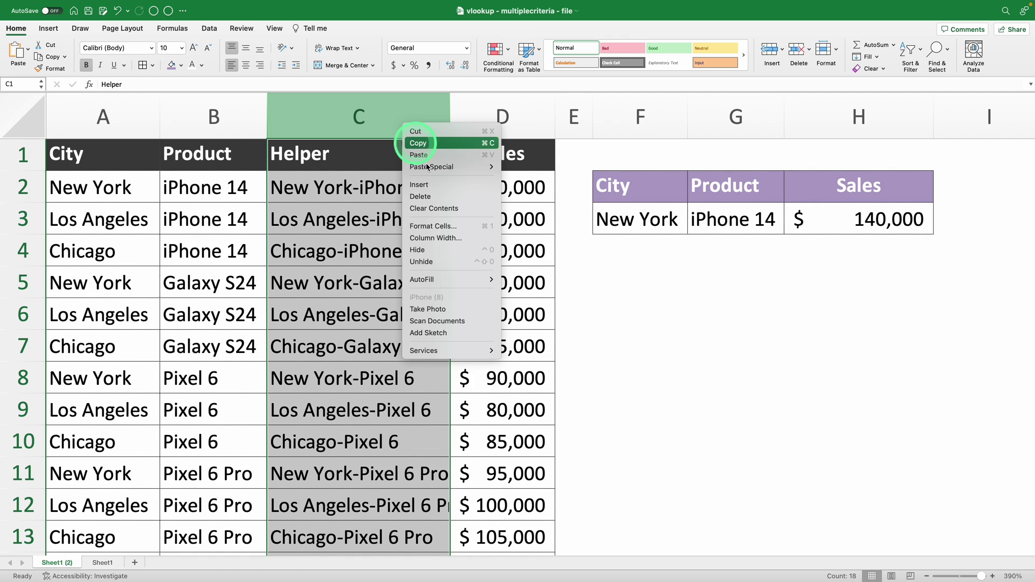
left_click(440, 198)
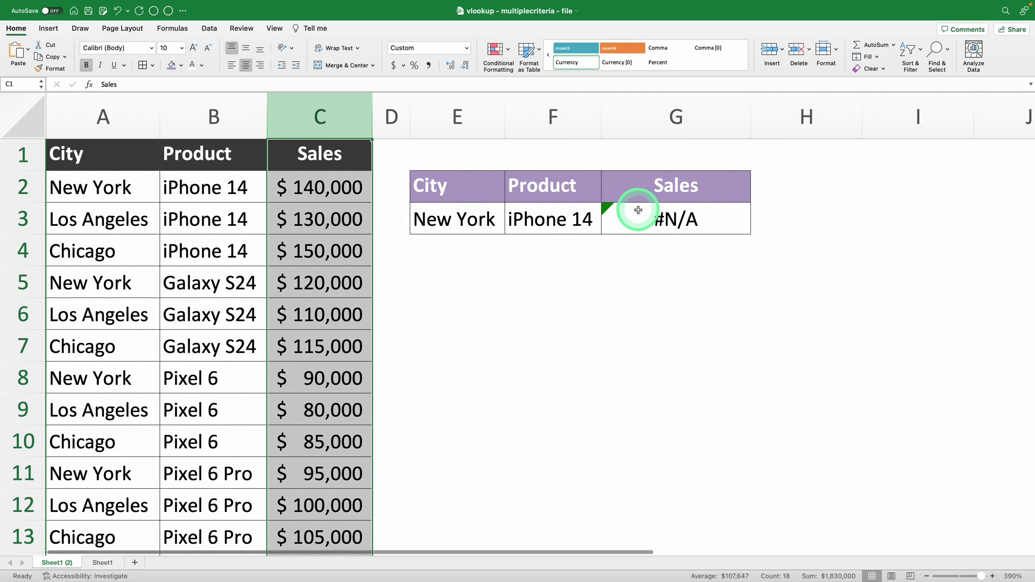
left_click(638, 212)
key("Delete")
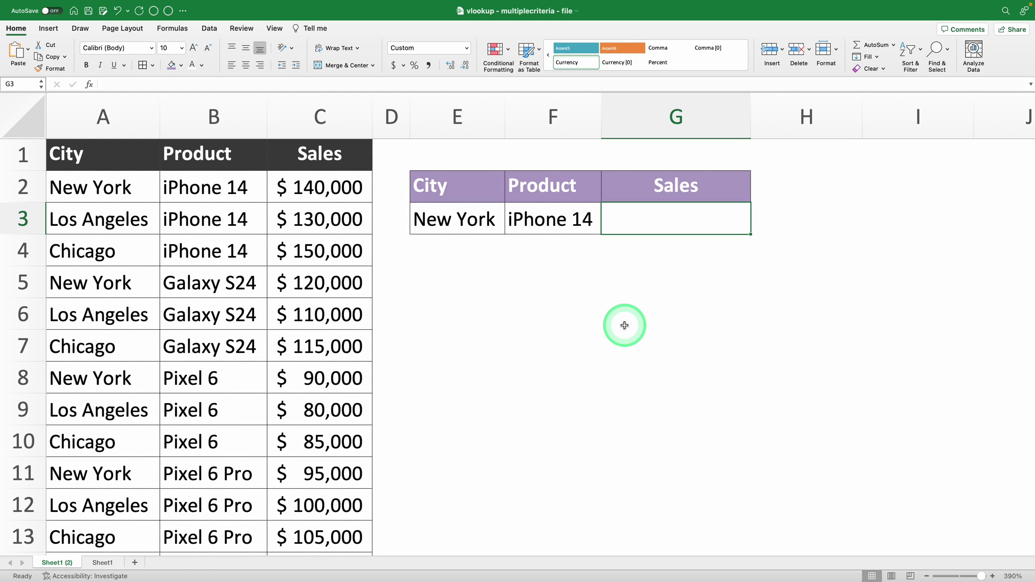
Begin =XLOOKUP(E3&F3, in G3, joining New York and iPhone 14 as lookup value.
type("=x")
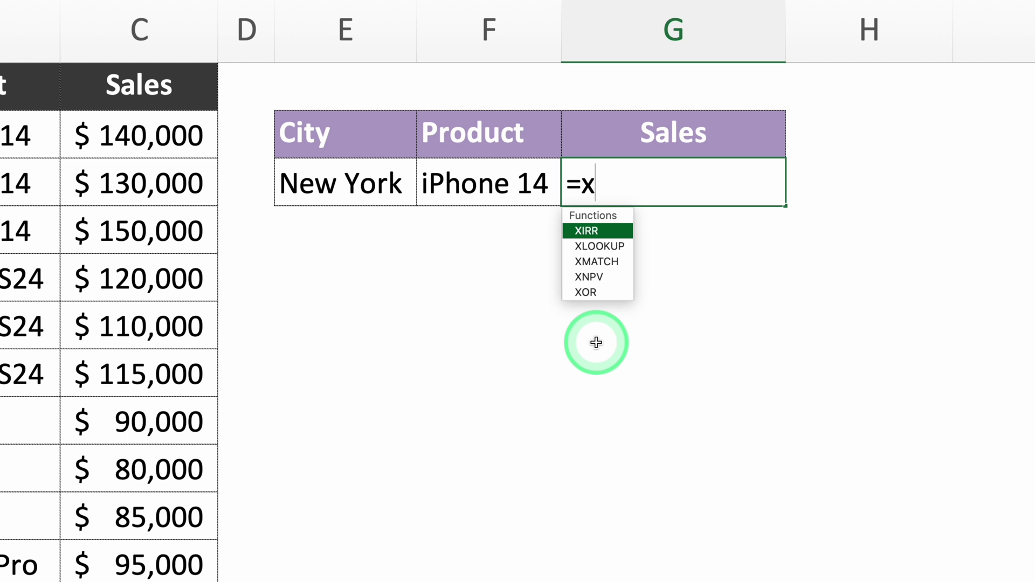
type("lo")
key("Tab")
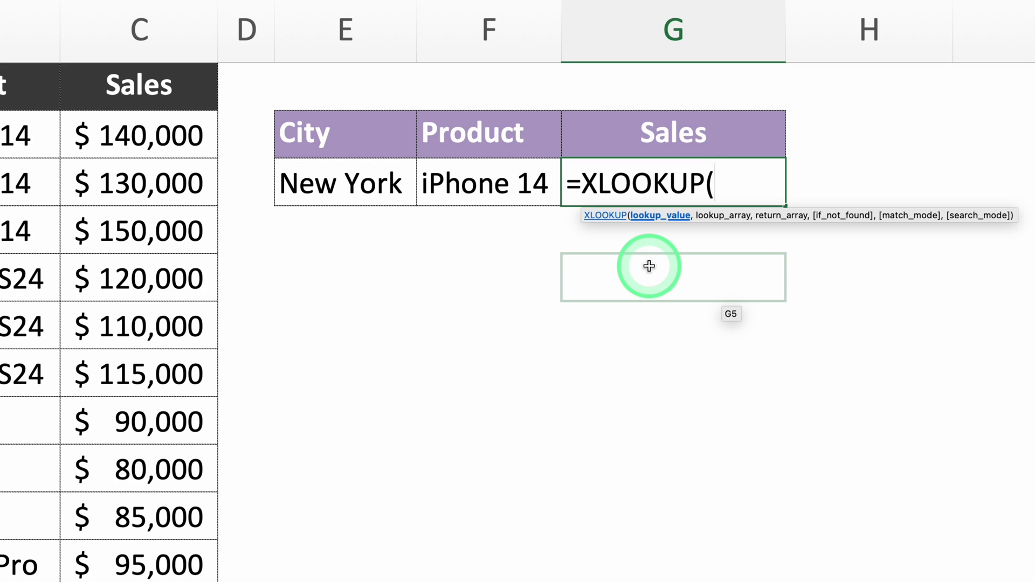
left_click(365, 176)
type("&")
left_click(476, 180)
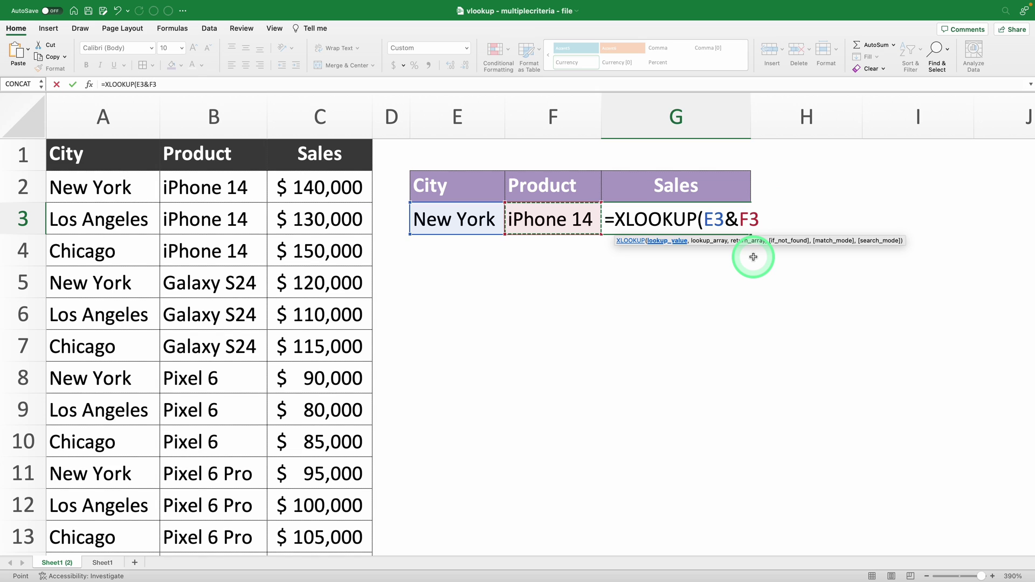
type(",")
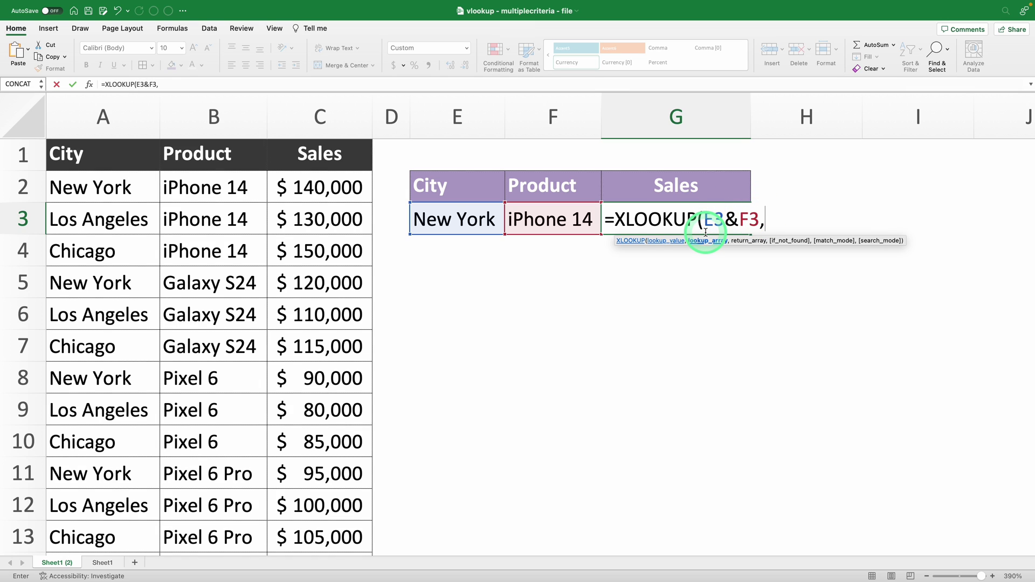
Add $A$1:$A$18&$B$1:$B$18 as the XLOOKUP lookup array.
left_click(134, 155)
key("super+shift+Down")
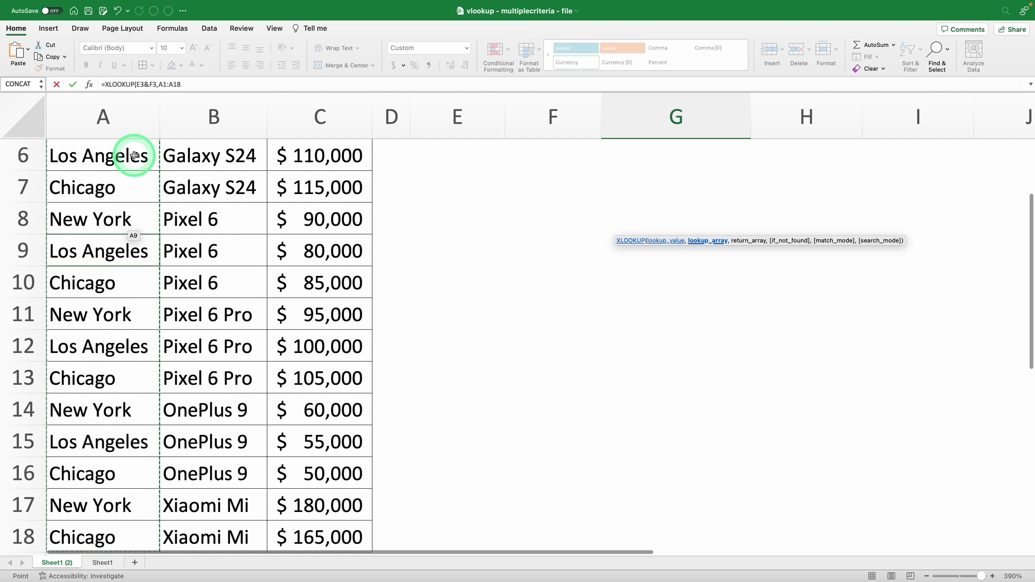
key("F4")
type("$A$18&")
left_click(235, 150)
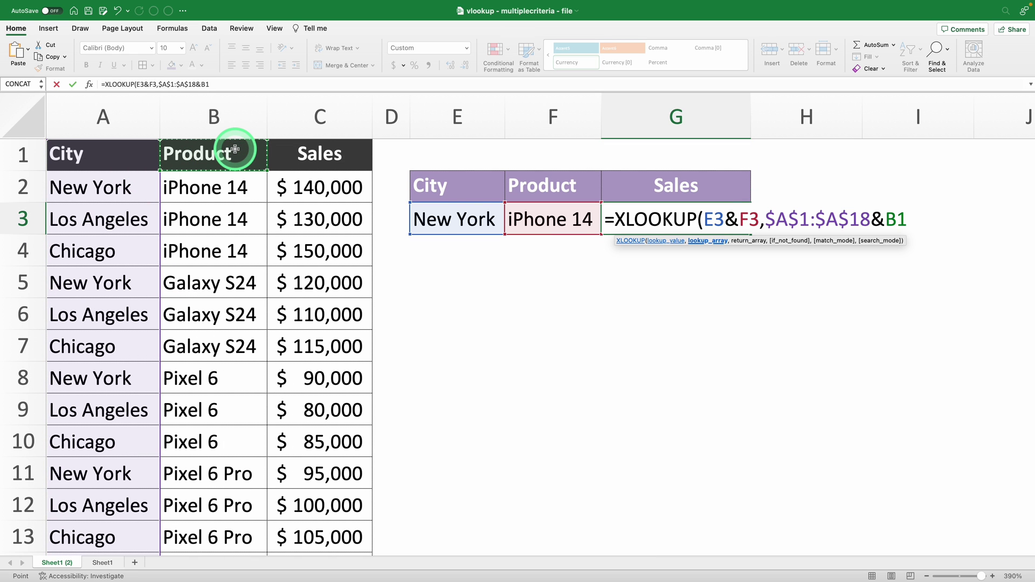
key("super+shift+Down")
key("F4")
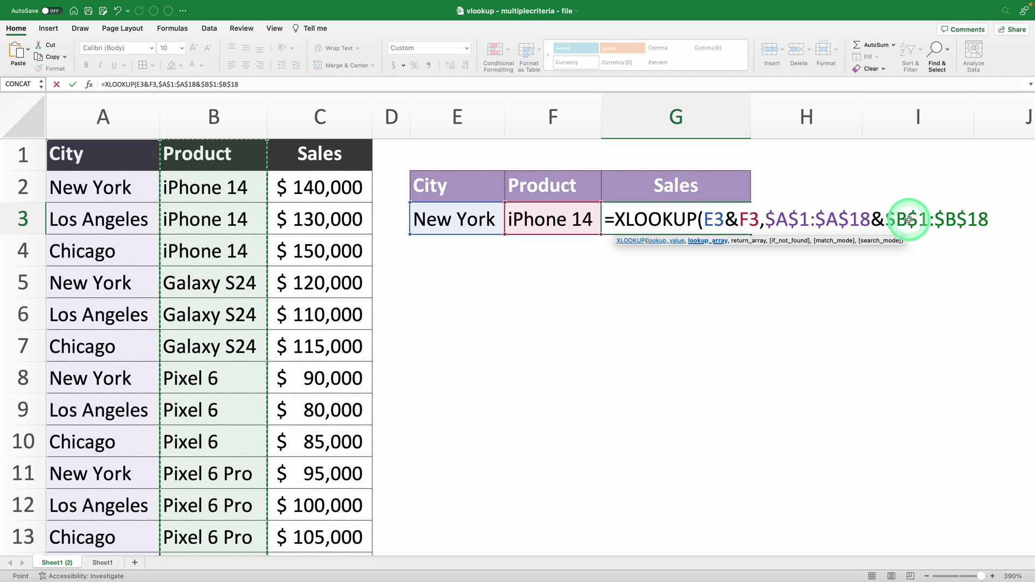
double_click(987, 218)
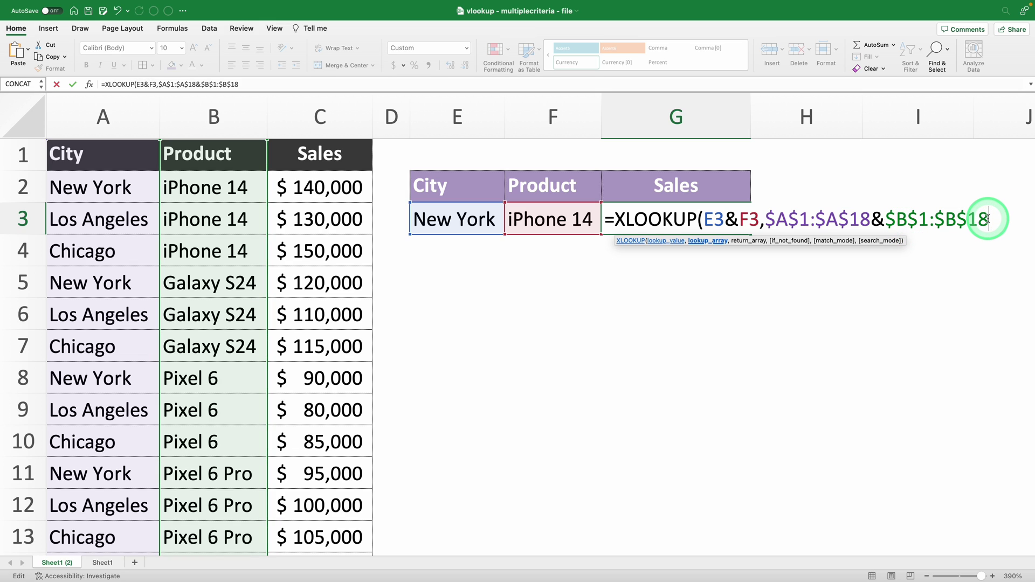
type(",")
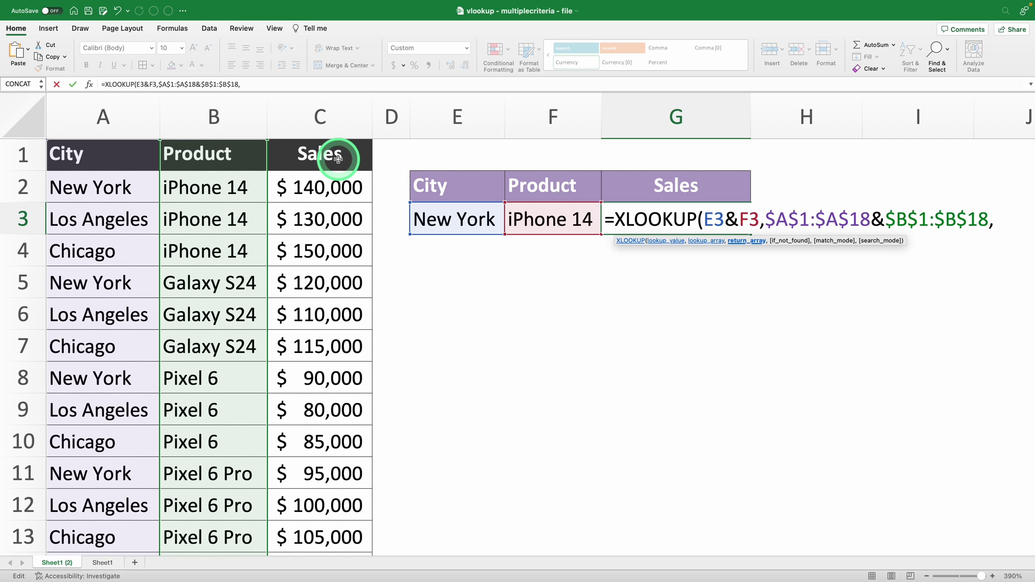
Use $C$1:$C$18 as the return array and commit, returning $140,000.
left_click(338, 158)
key("ctrl+shift+Down")
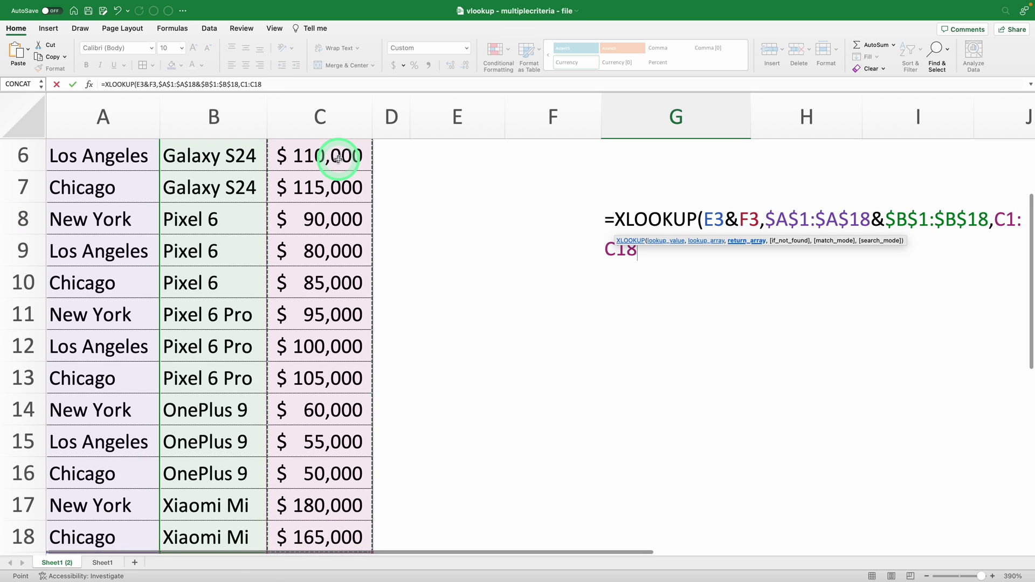
key("F4")
key("Return")
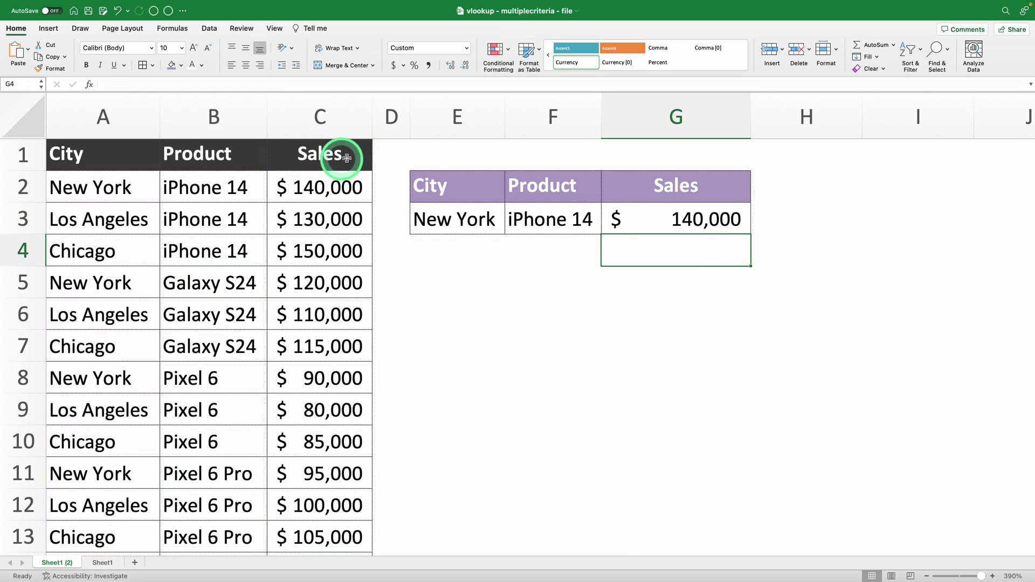